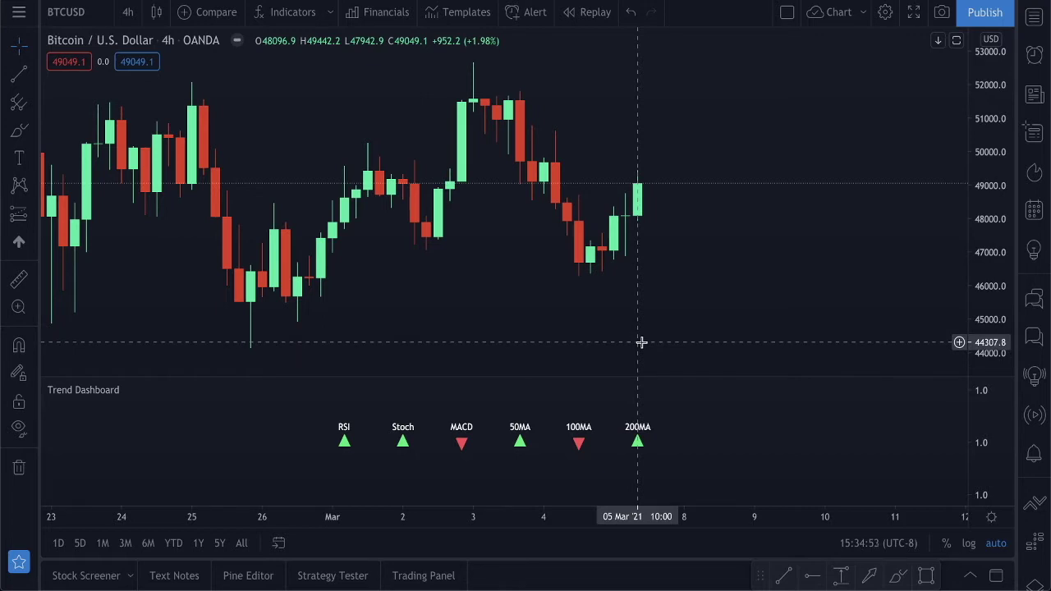
Search for and add Relative Strength Index and Stochastic to the BTCUSD chart.
click(291, 13)
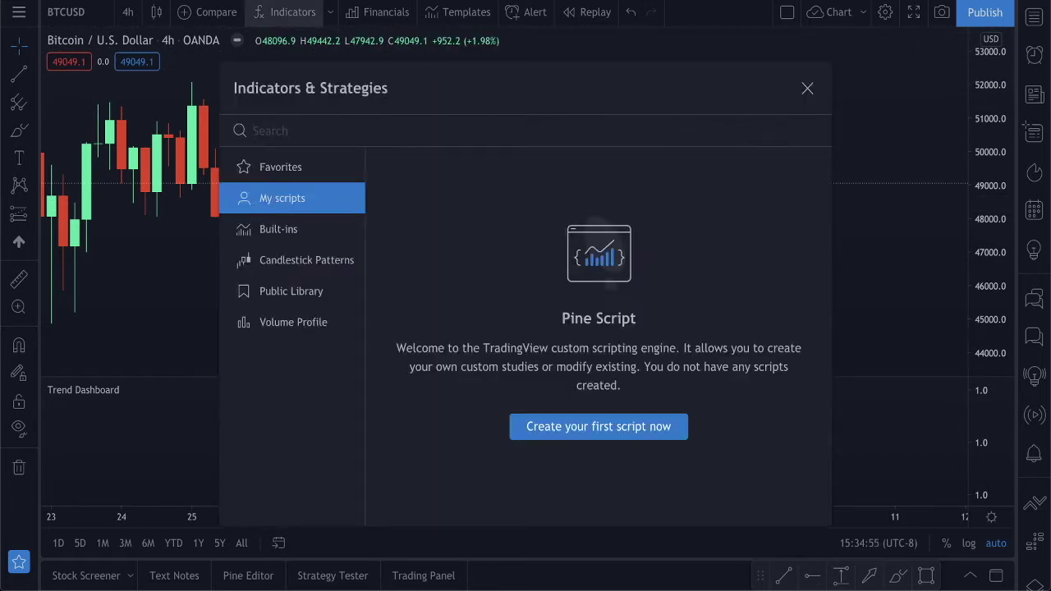
text(rsi)
click(540, 192)
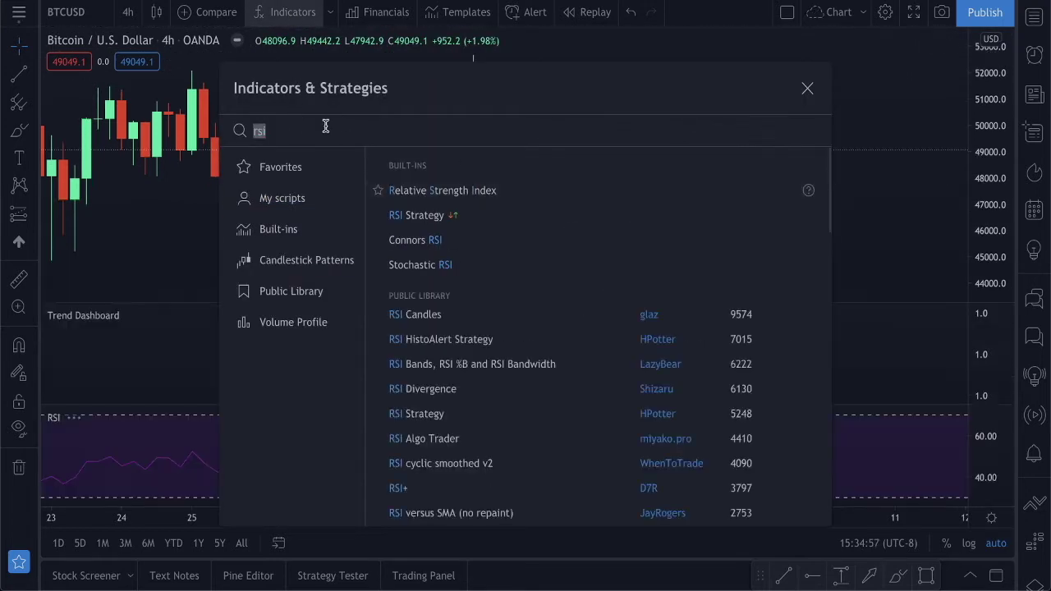
key(BackSpace)
text(stoch)
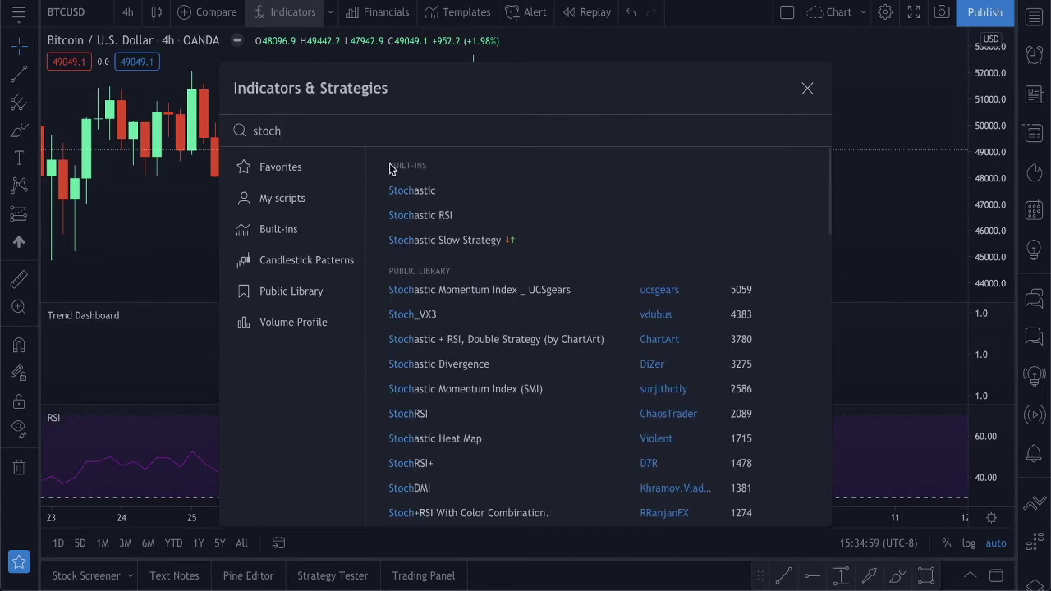
click(421, 192)
Add MACD and the Moving Average indicators, then close the indicator search.
text(mac)
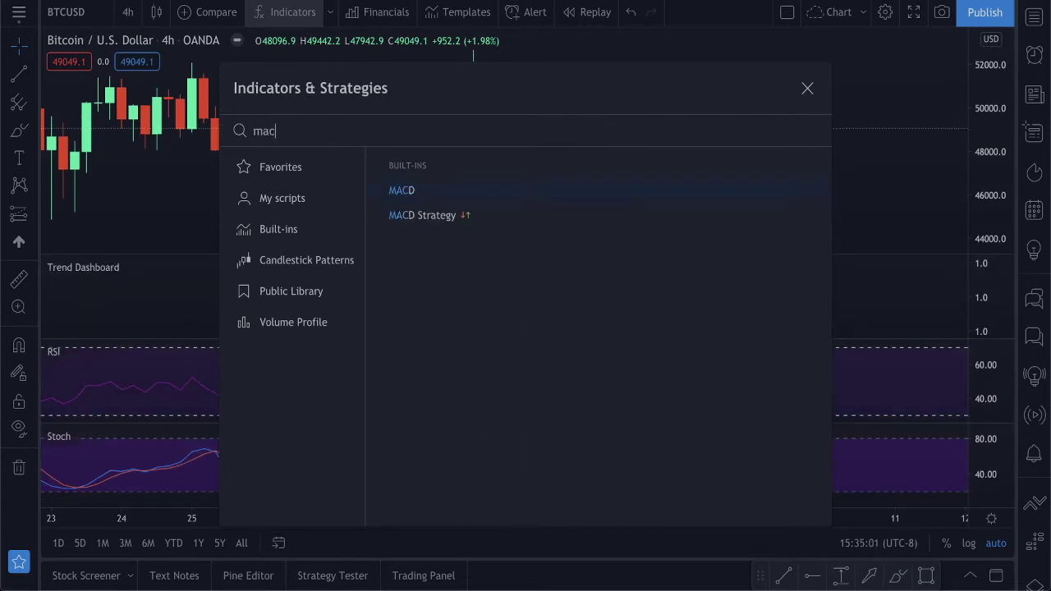
text(d)
click(437, 188)
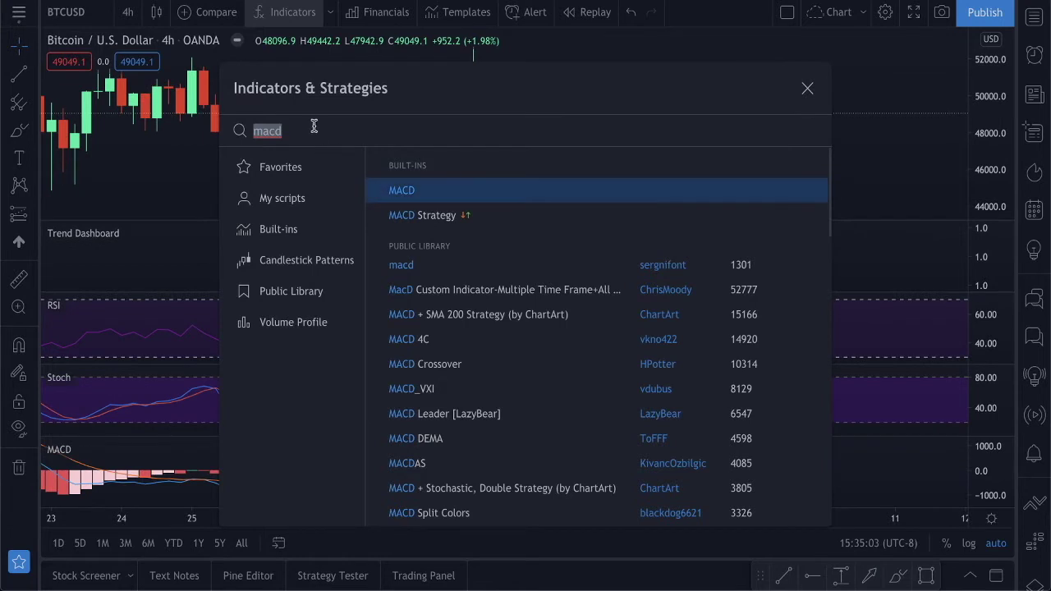
text(ma)
click(419, 187)
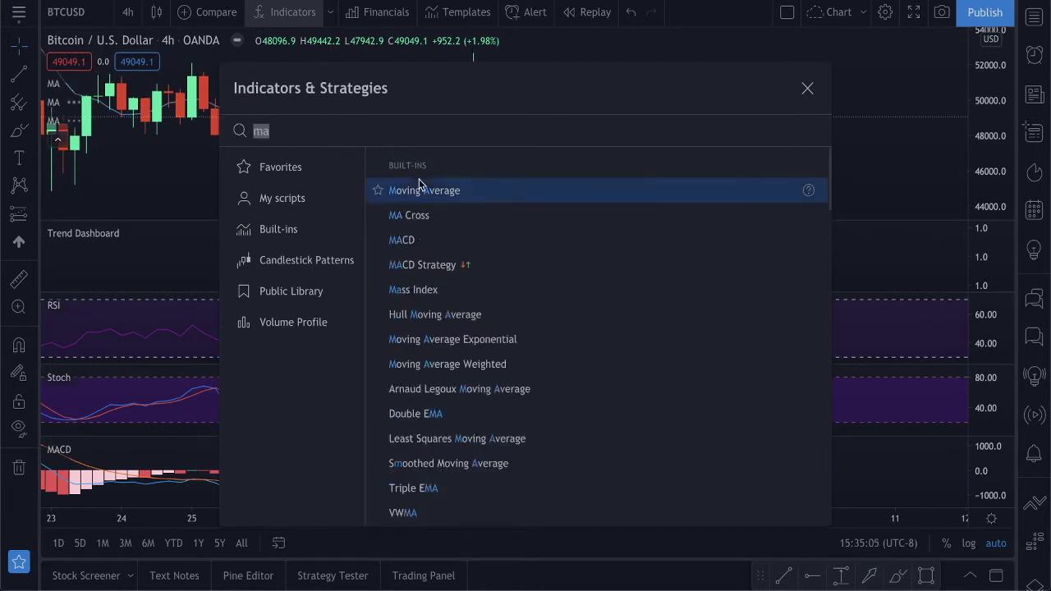
click(807, 88)
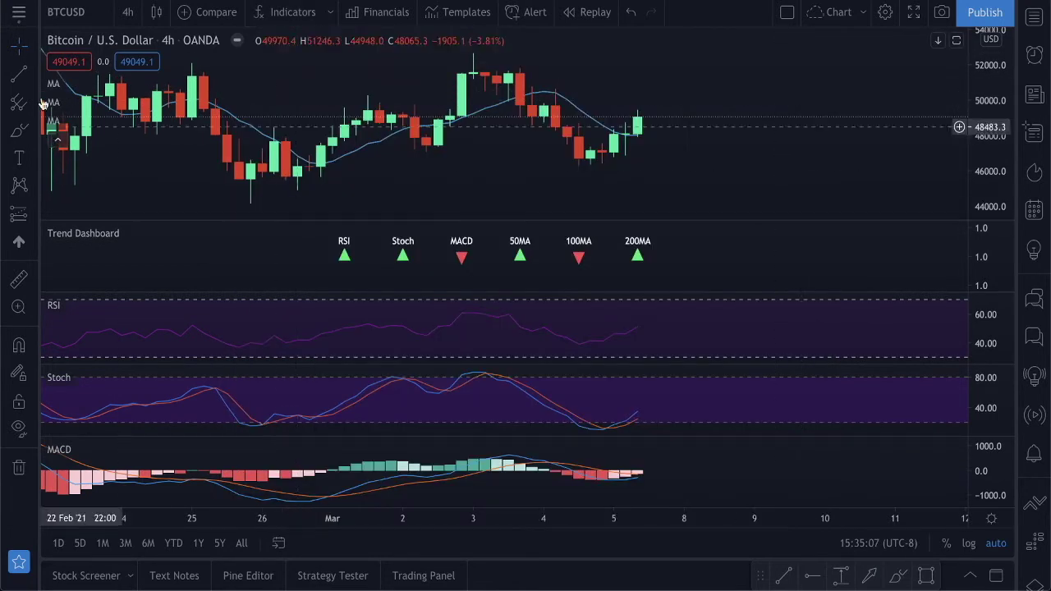
Set the first moving average's length to 50.
click(93, 83)
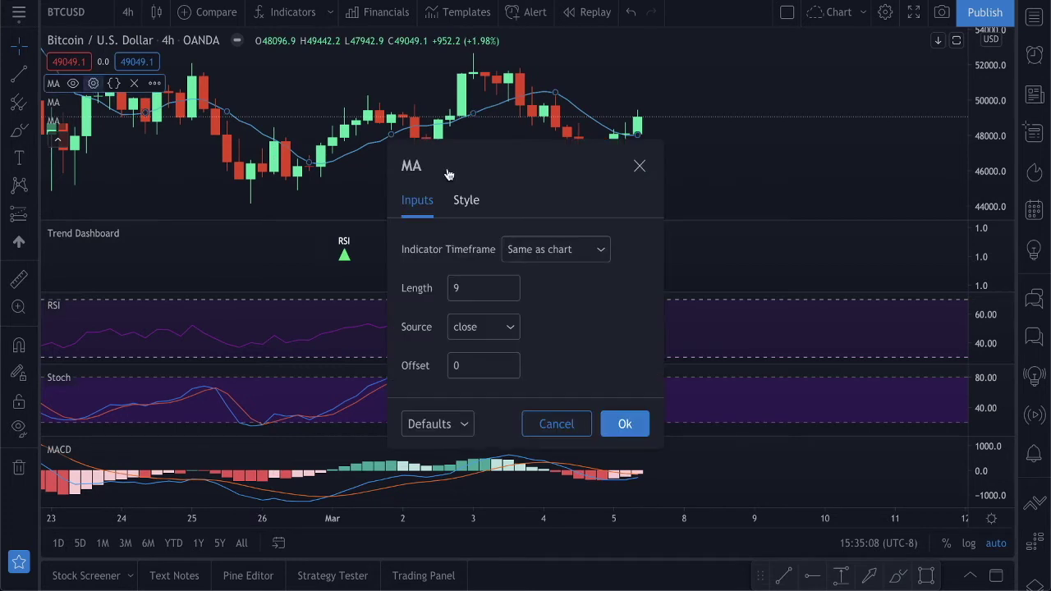
click(471, 285)
key(BackSpace)
text(50)
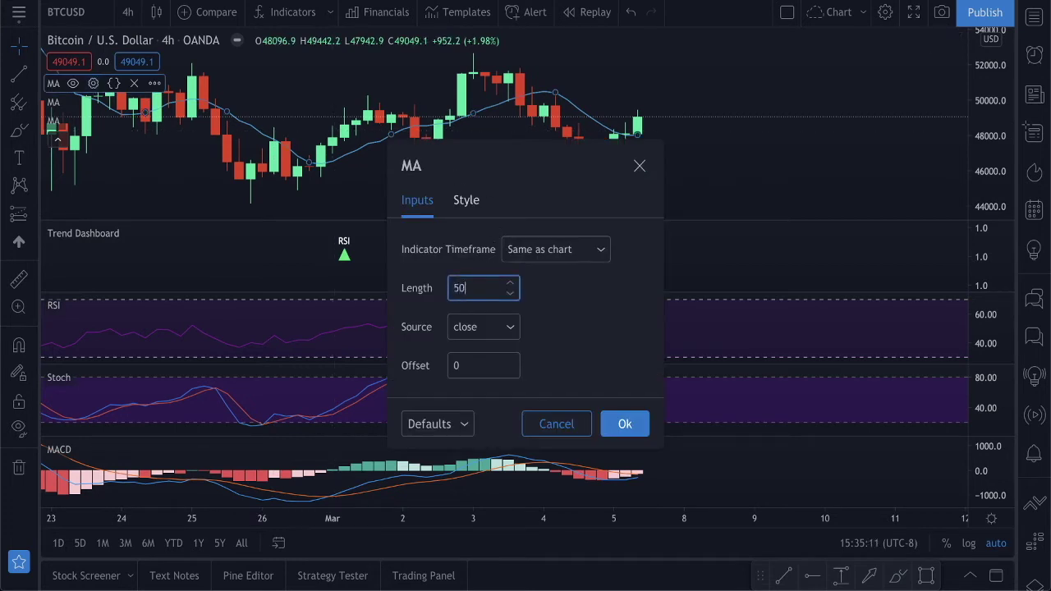
click(617, 427)
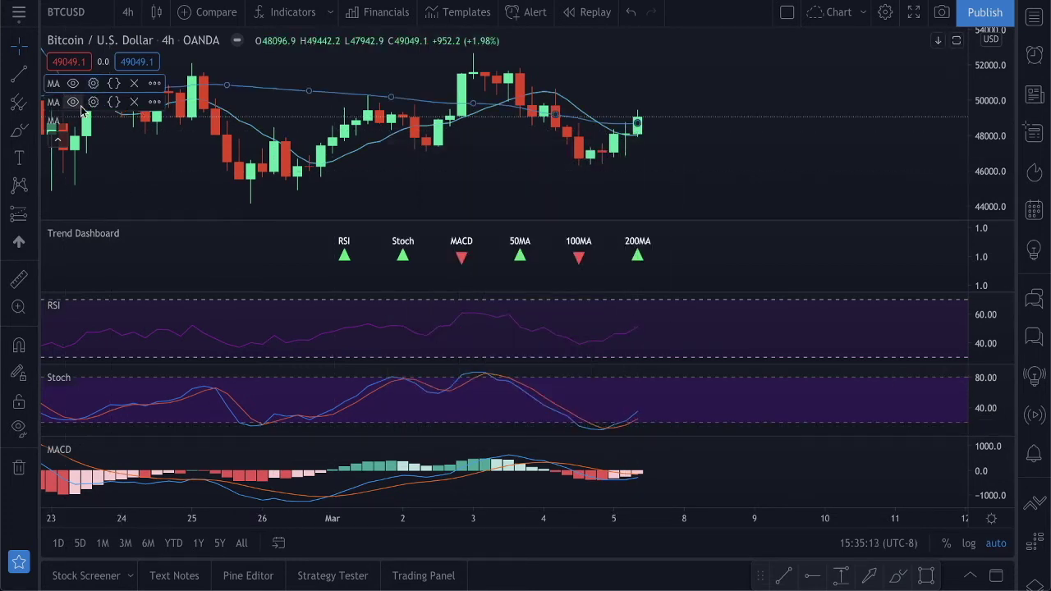
Set the second moving average's length to 100.
click(93, 102)
click(474, 285)
key(BackSpace)
text(100)
click(620, 424)
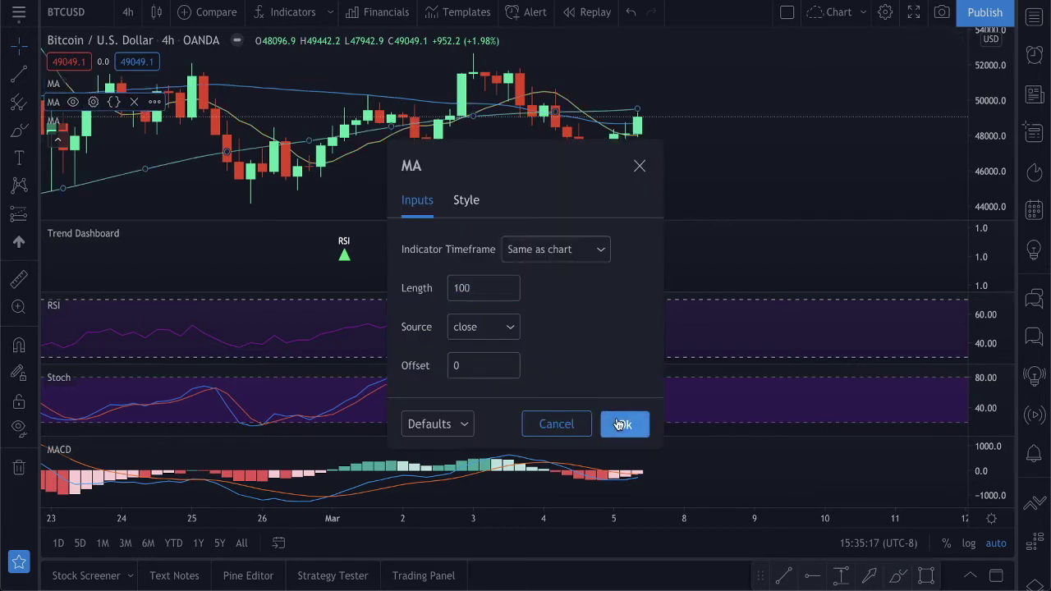
Set the third moving average's length to 200.
click(93, 121)
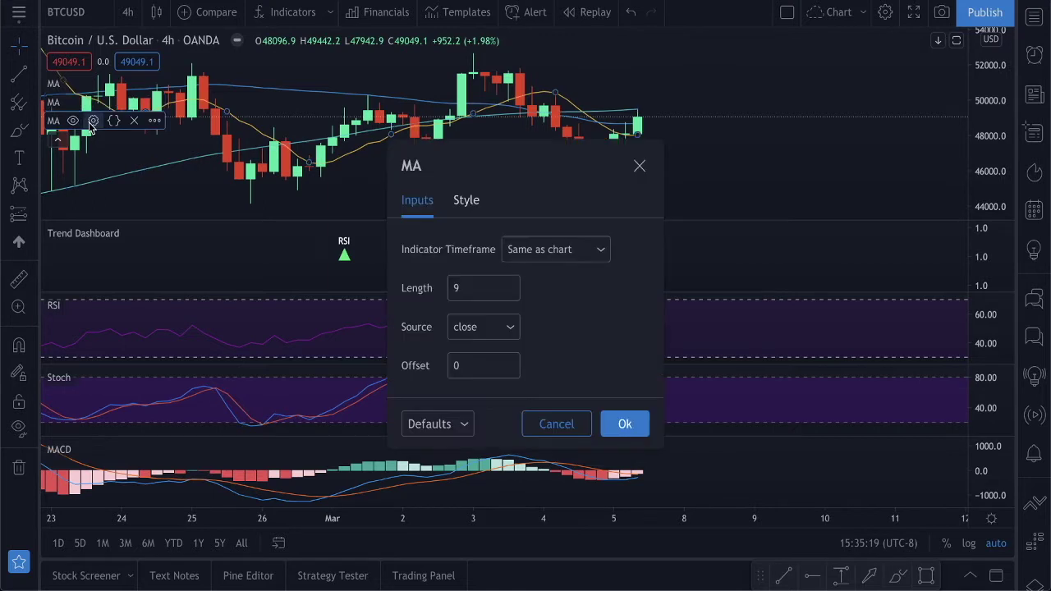
click(481, 284)
key(BackSpace)
text(200)
click(623, 423)
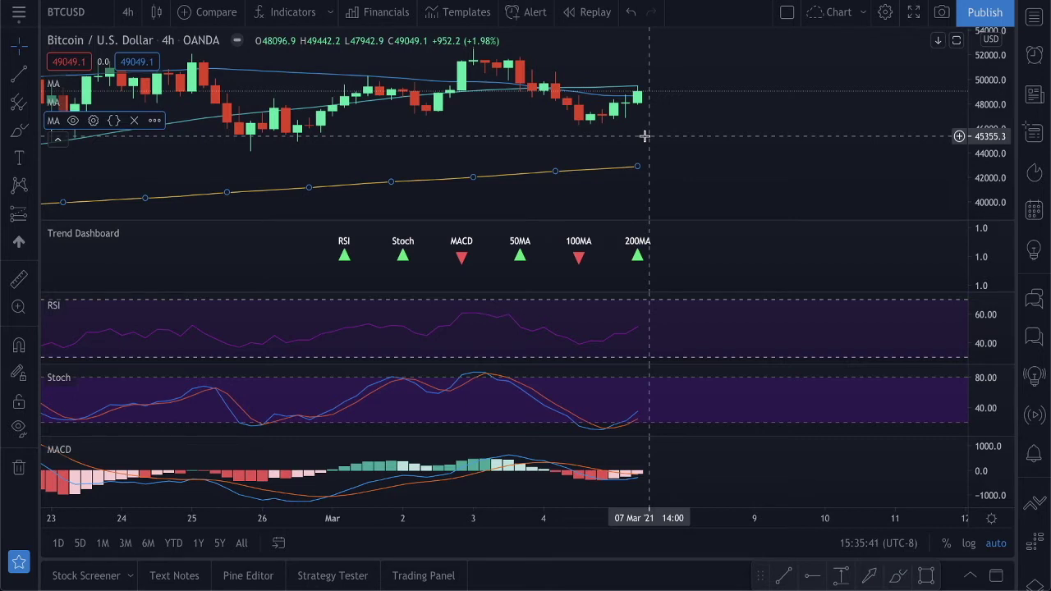
click(344, 167)
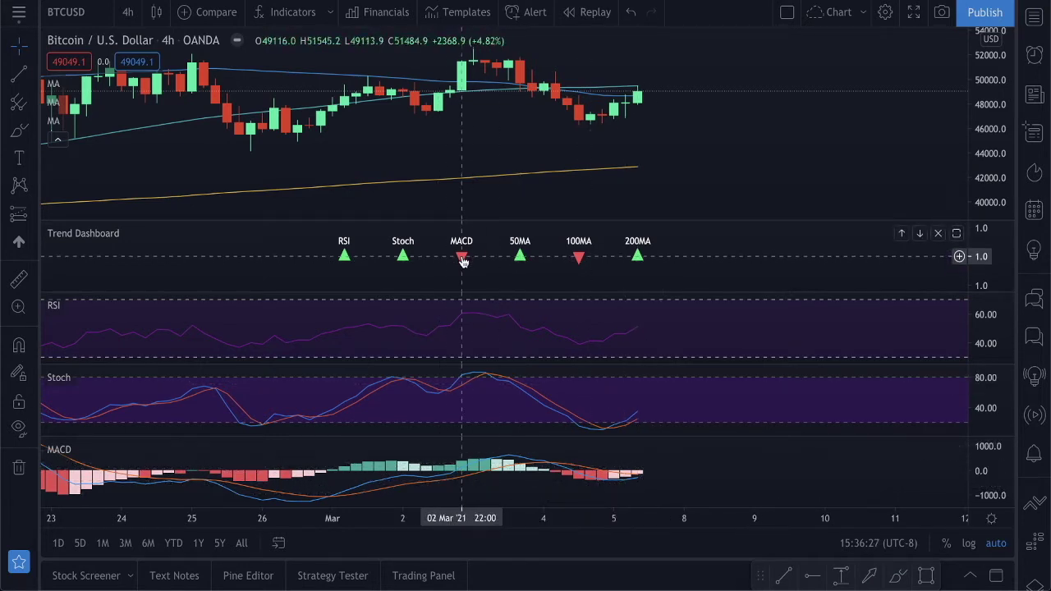
scroll(685, 180, down, 3)
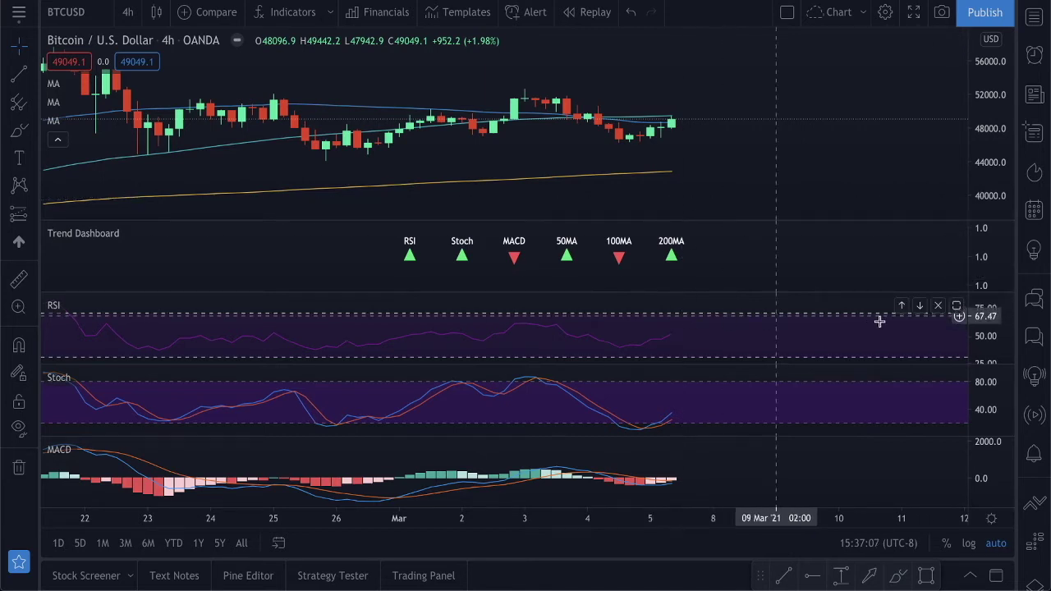
Remove the RSI, Stoch and MACD panes from the chart.
click(939, 307)
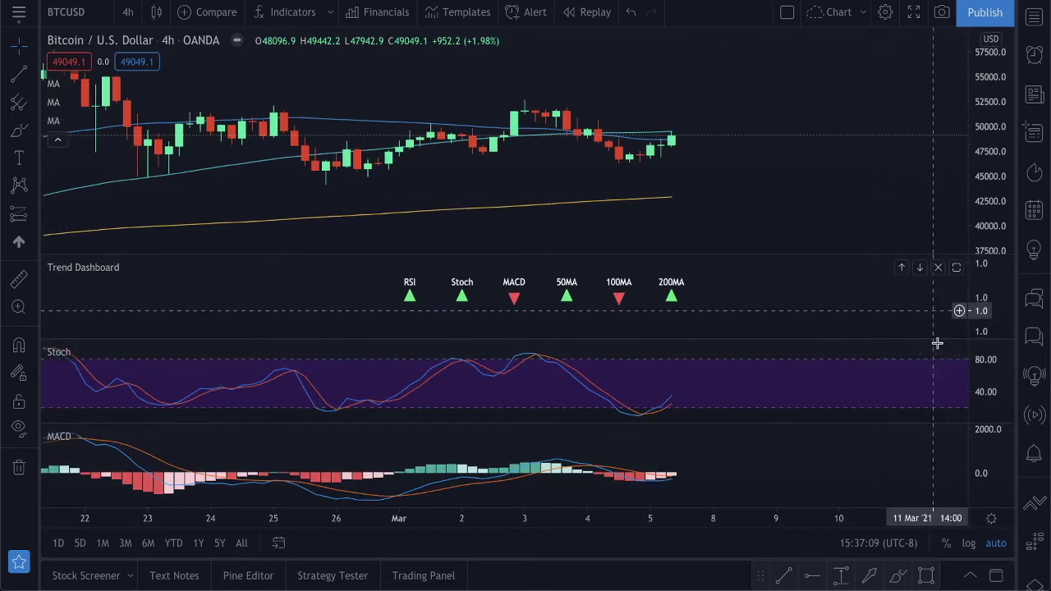
click(939, 352)
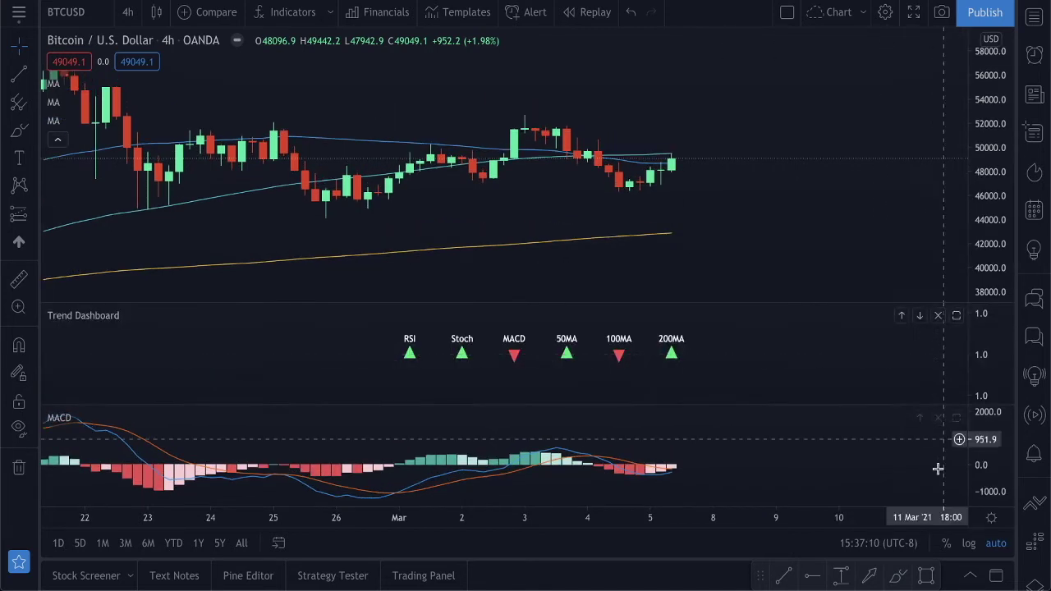
click(938, 419)
Remove all three moving averages, zoom out, and start Bar Replay.
mouse_move(59, 83)
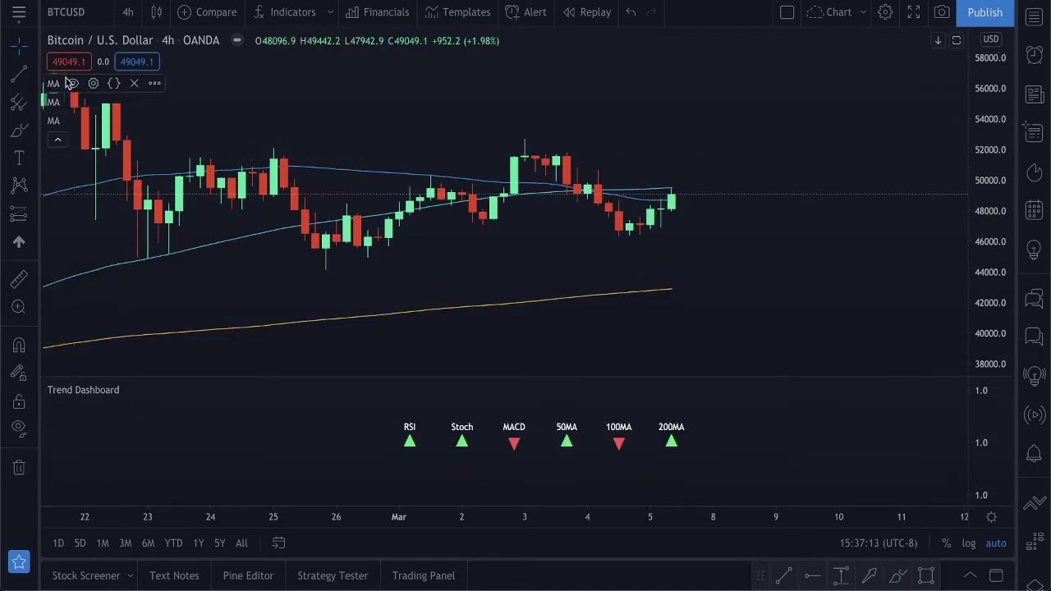
click(134, 85)
click(134, 85)
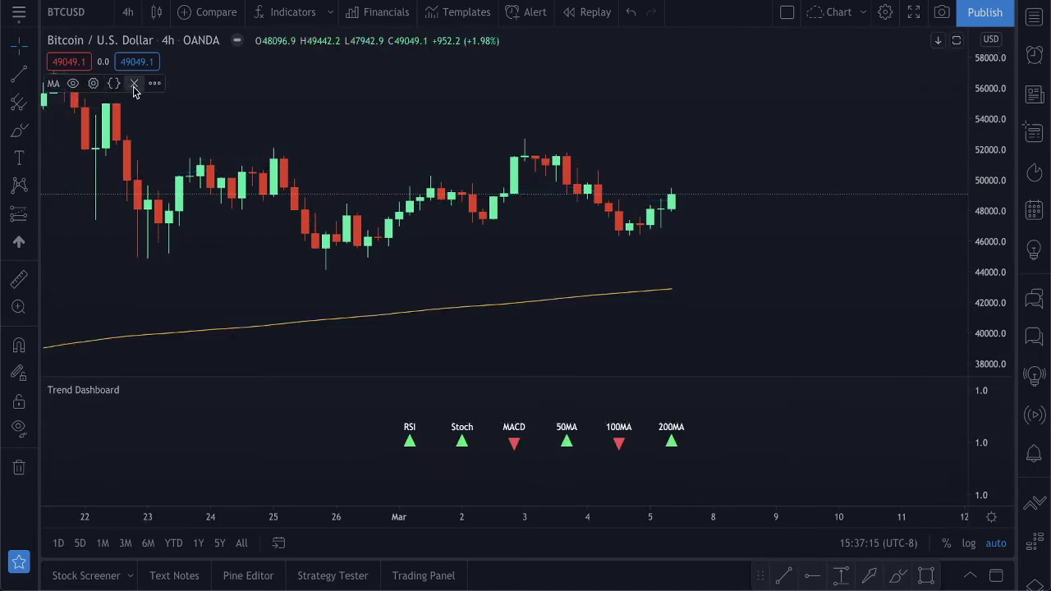
click(134, 85)
scroll(546, 231, down, 3)
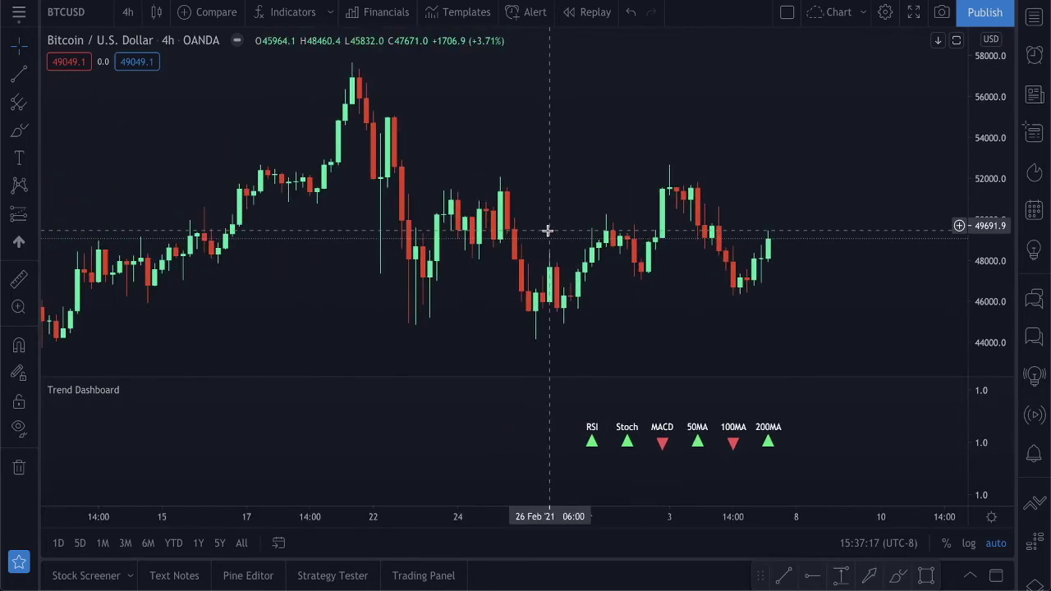
click(586, 17)
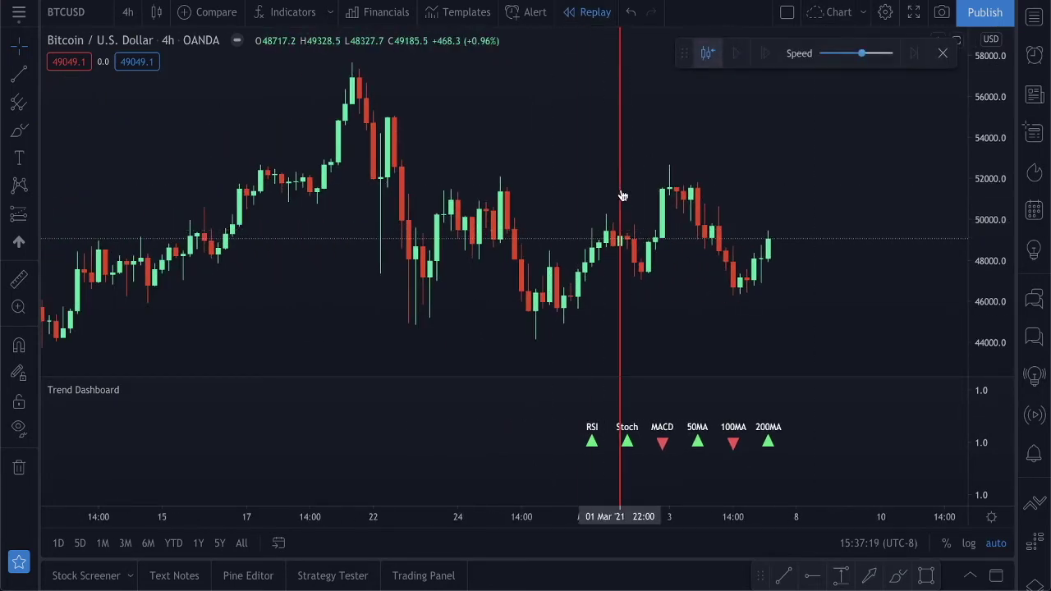
Replay Bitcoin's bars from a chosen start date, then exit replay and confirm.
click(621, 196)
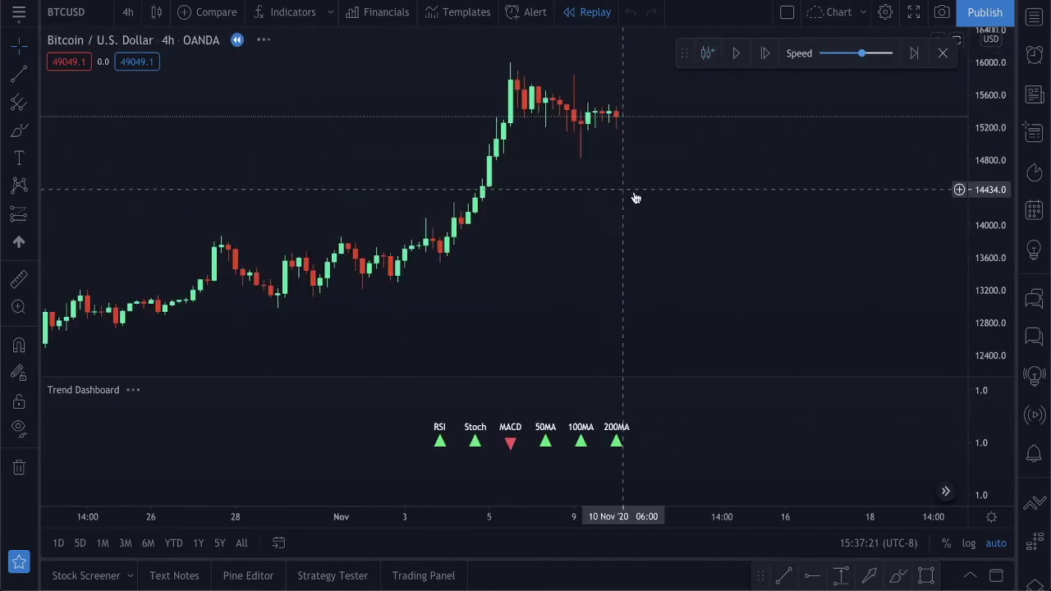
scroll(673, 220, up, 5)
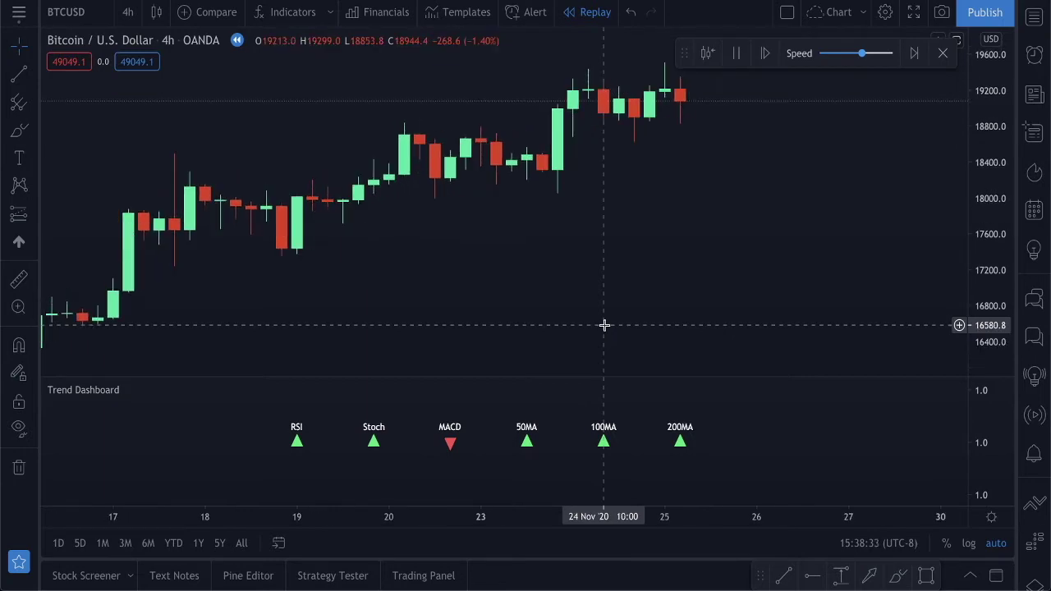
scroll(340, 281, down, 5)
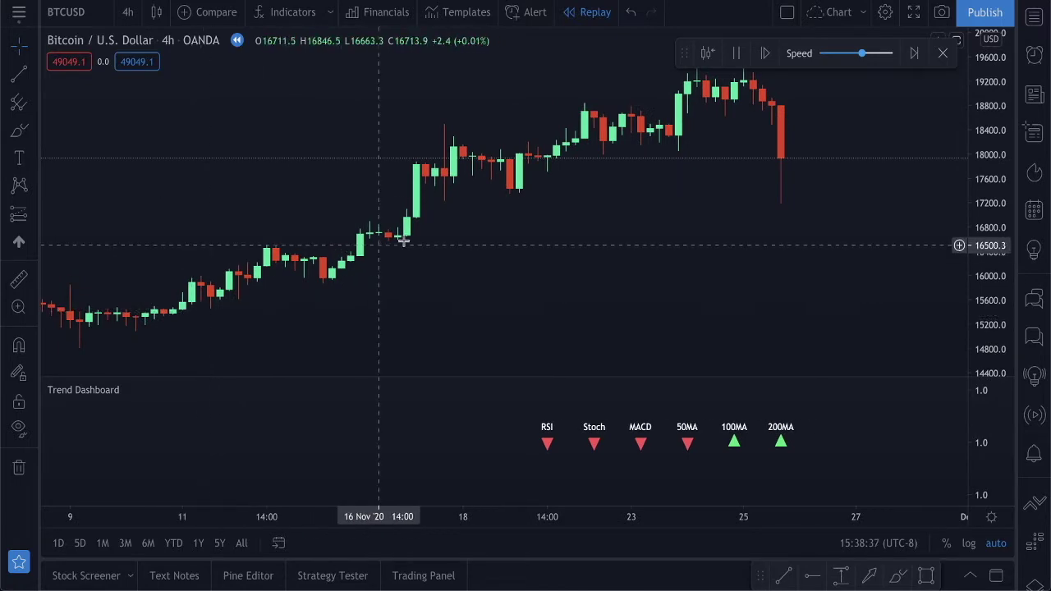
scroll(636, 230, up, 2)
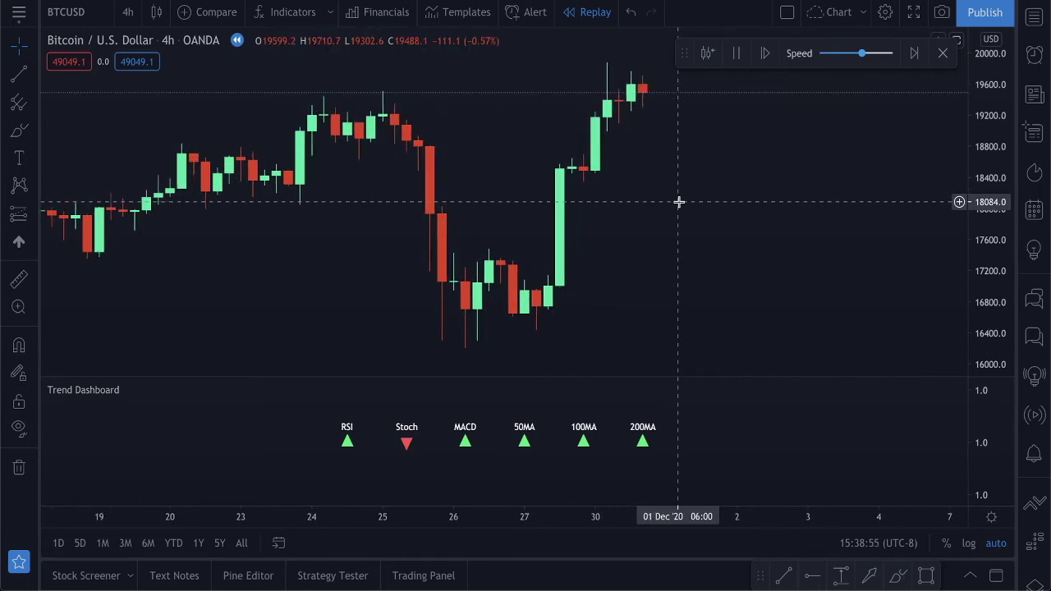
click(943, 54)
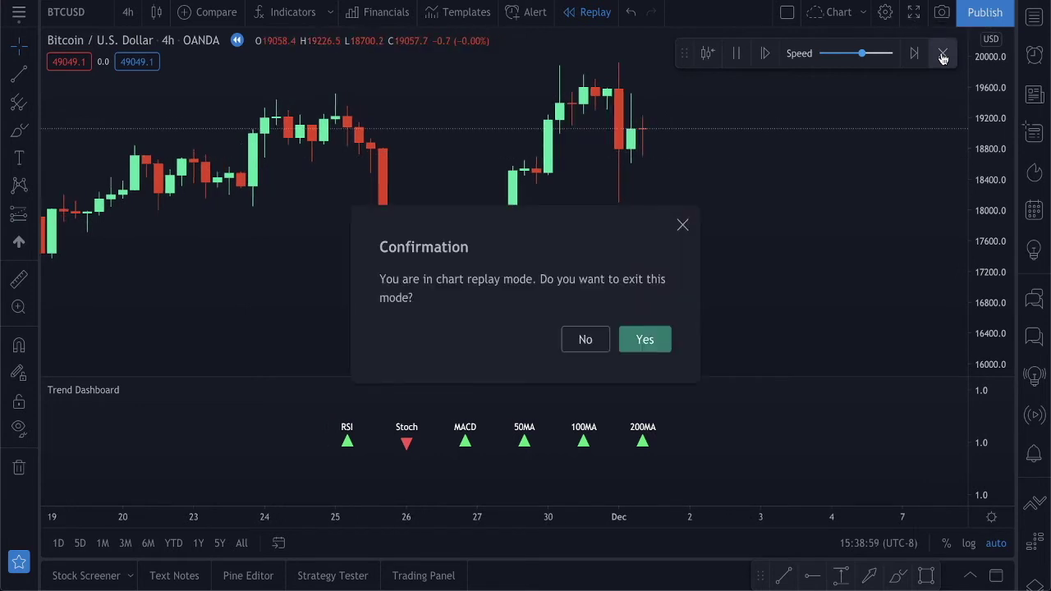
click(646, 340)
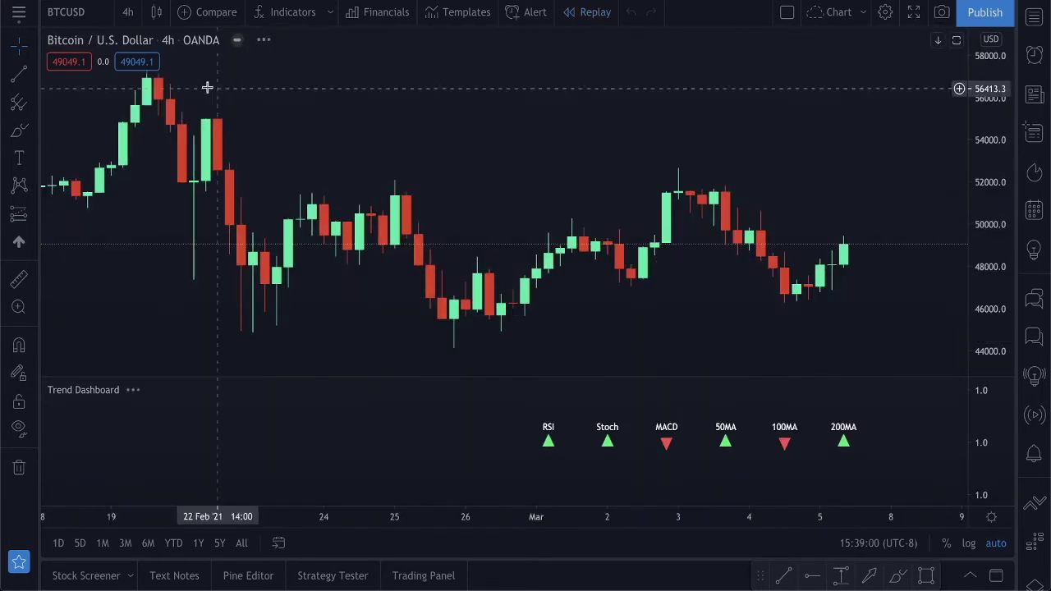
Switch the chart symbol to EURUSD.
click(84, 18)
text(EURUSD)
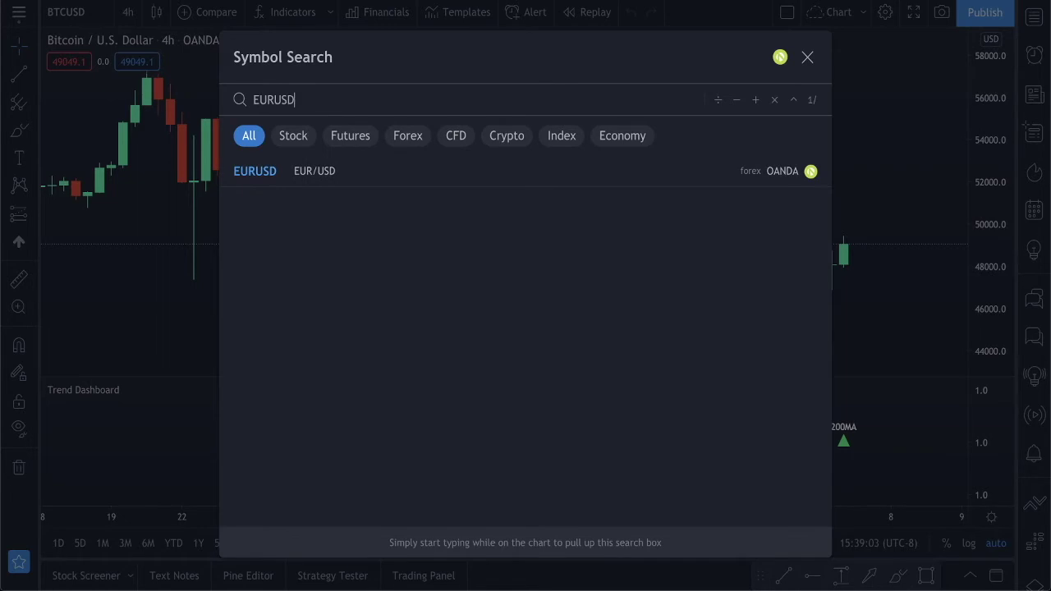
click(373, 183)
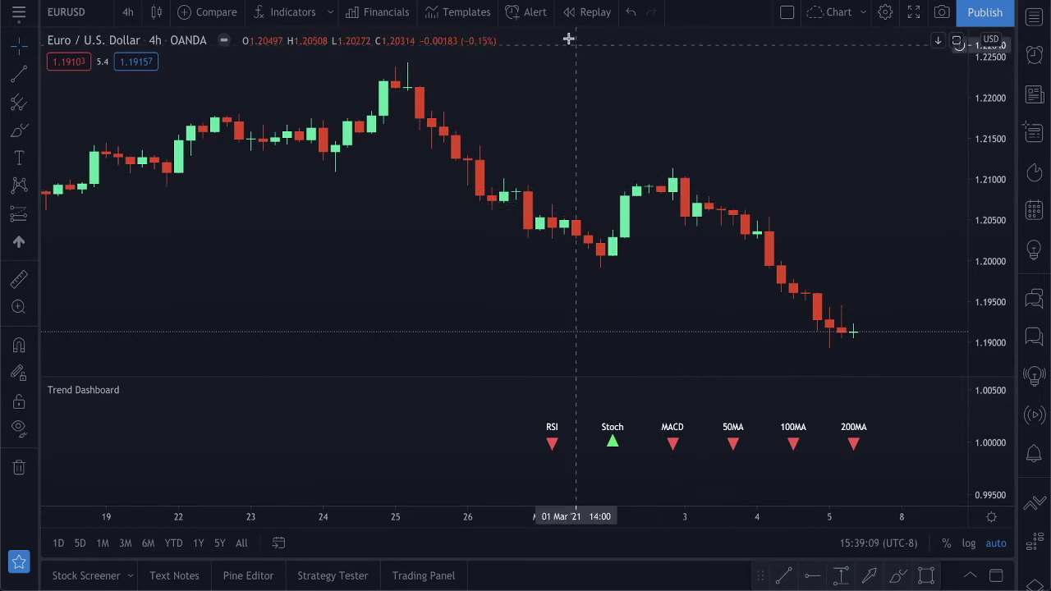
Replay EURUSD from a chosen start bar, pan to earlier history, then exit replay.
click(584, 12)
click(614, 144)
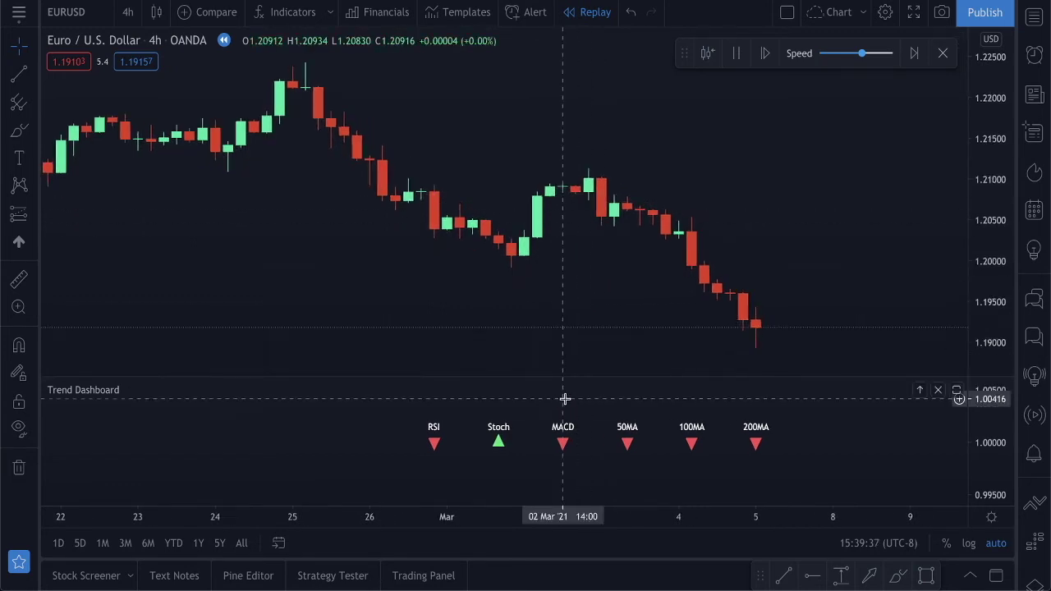
drag(539, 256, 633, 283)
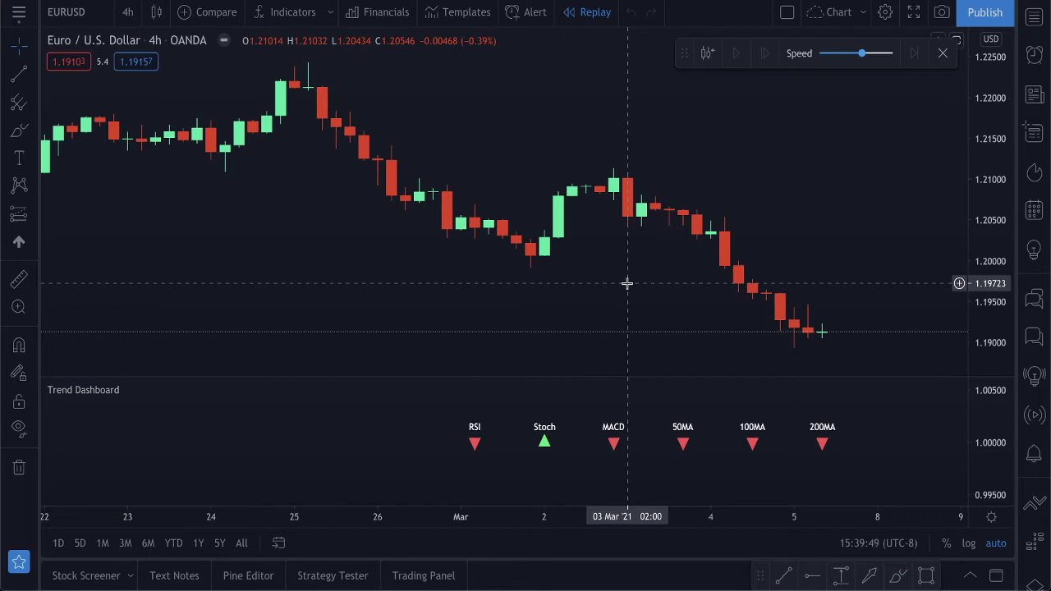
click(943, 54)
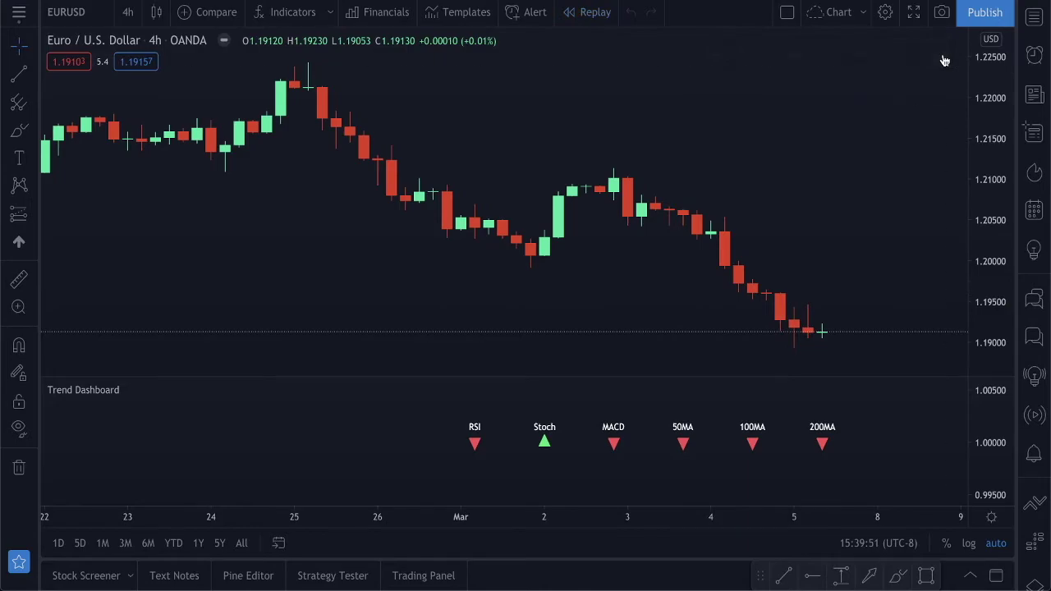
Load TSLA Tesla Inc from an All Exchanges search and start Bar Replay.
click(86, 13)
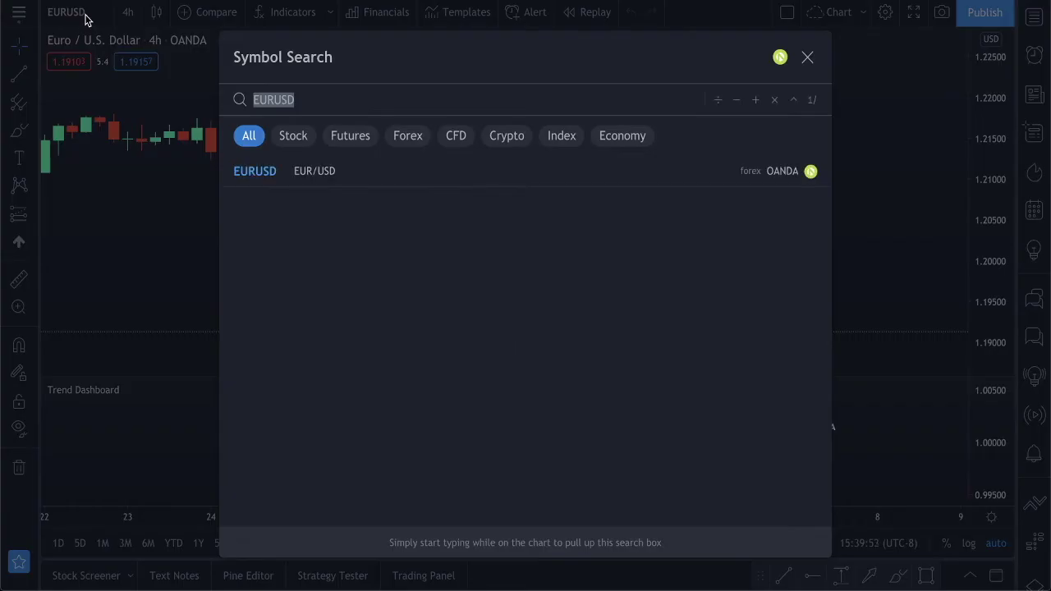
text(TESLA)
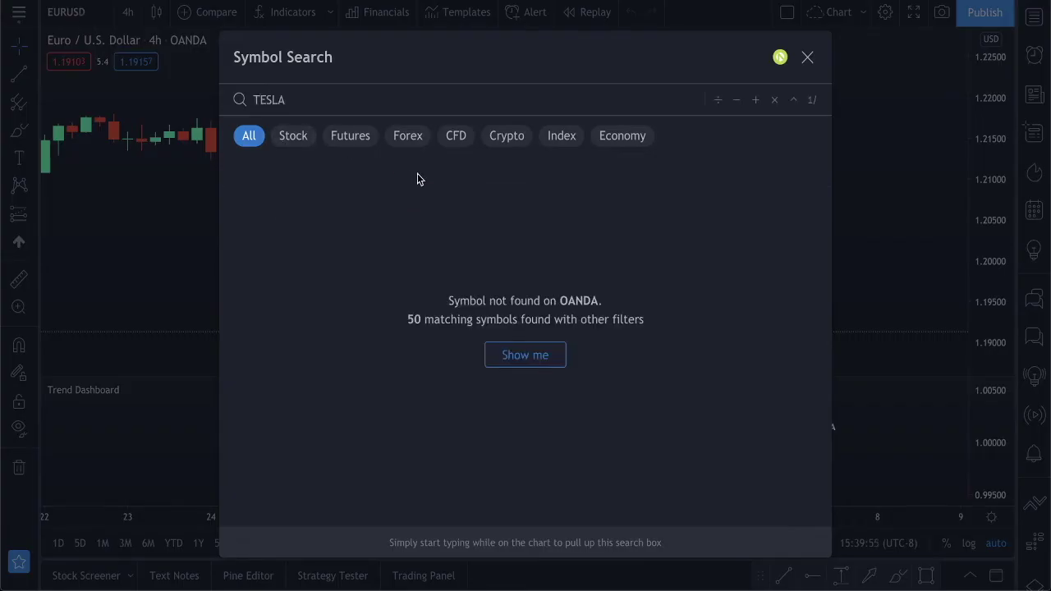
double_click(339, 101)
click(779, 59)
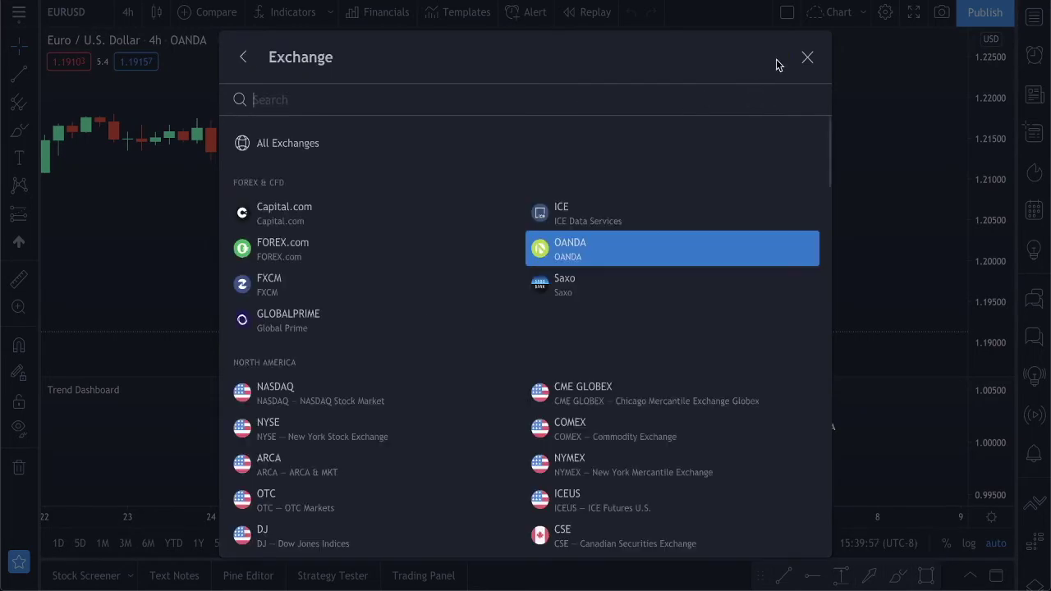
click(303, 138)
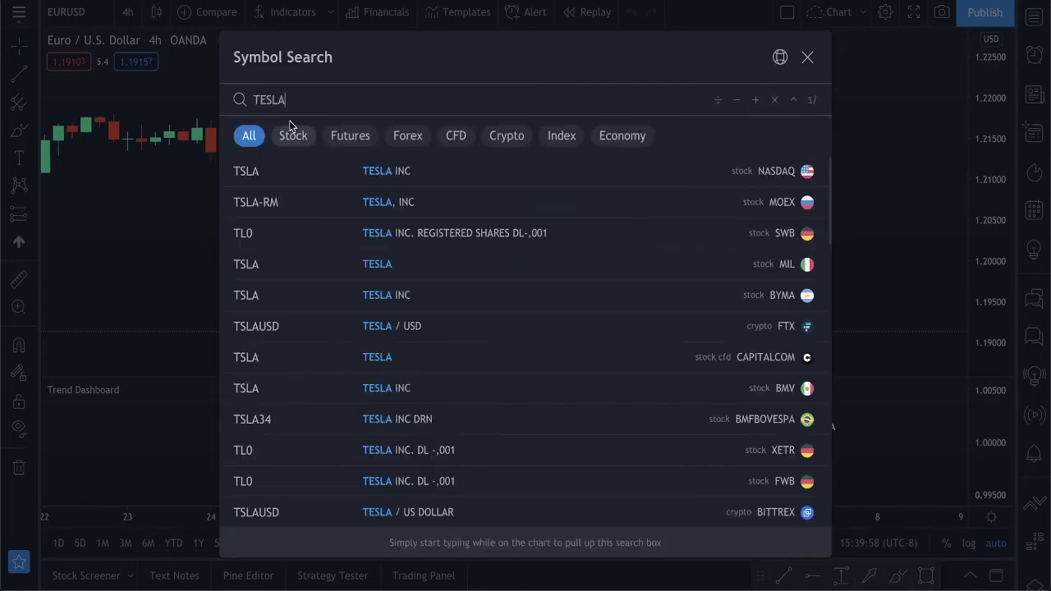
click(566, 174)
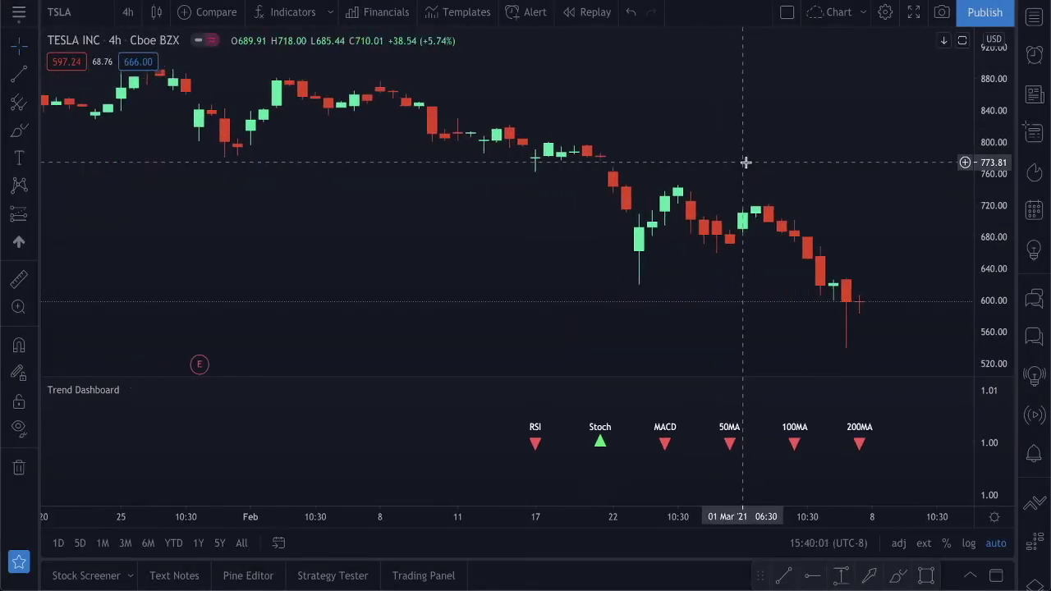
click(588, 15)
Start Tesla's replay from a late December 2020 bar and play it forward.
scroll(498, 211, left, 10)
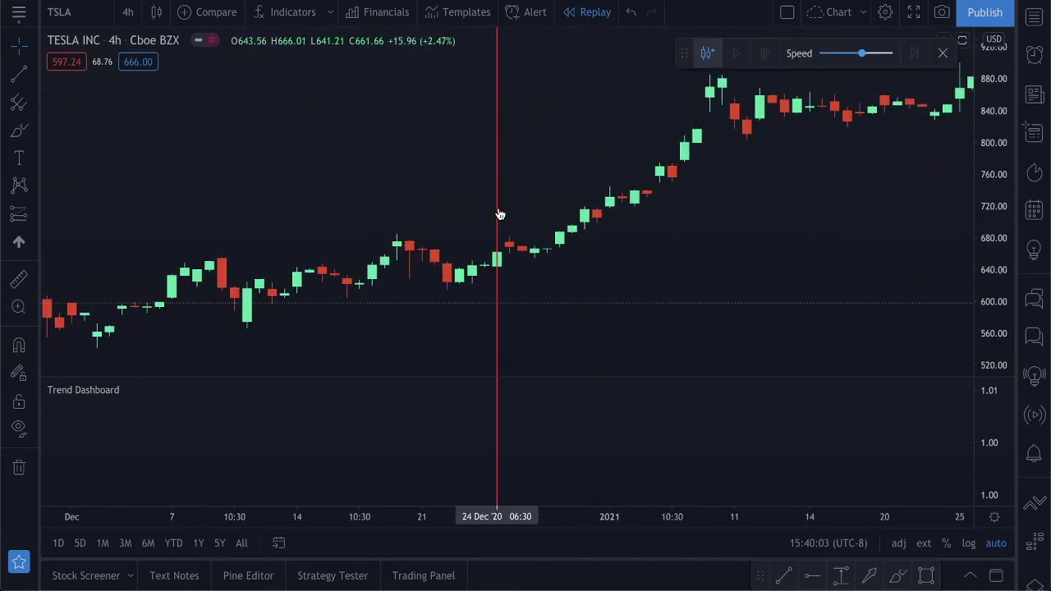
click(499, 214)
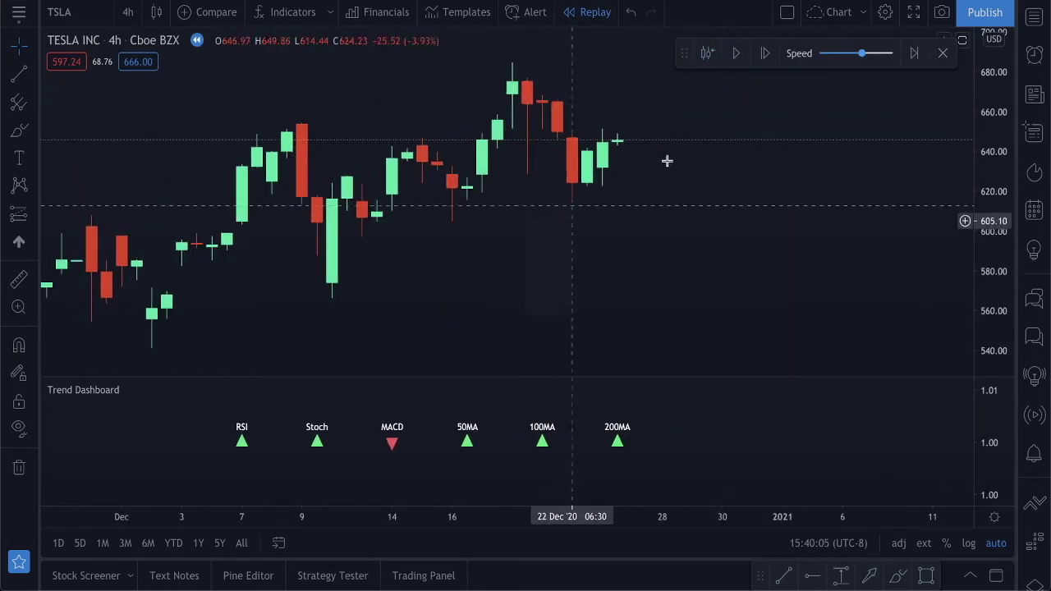
click(736, 54)
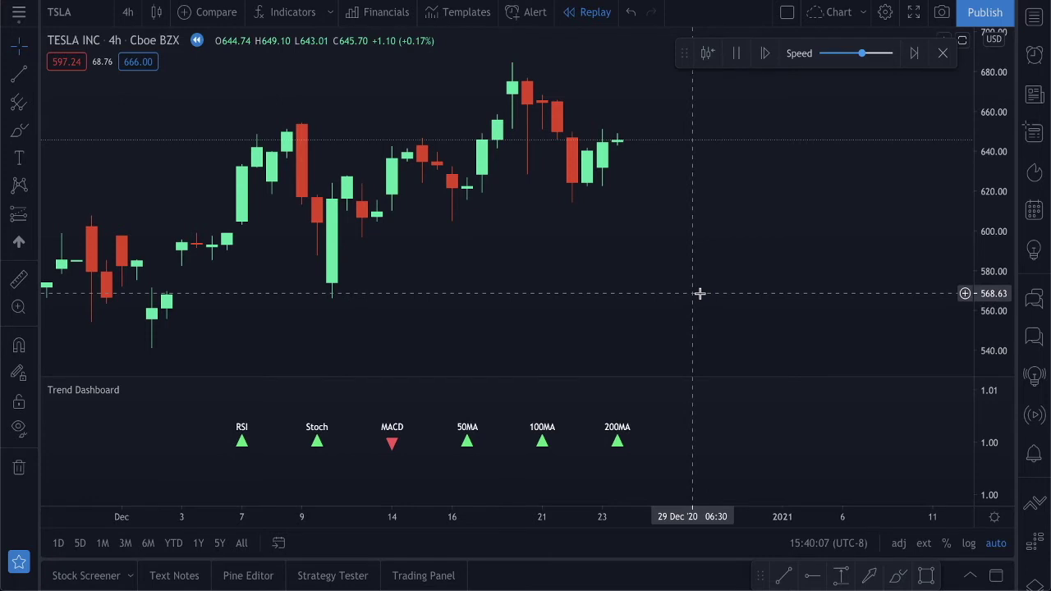